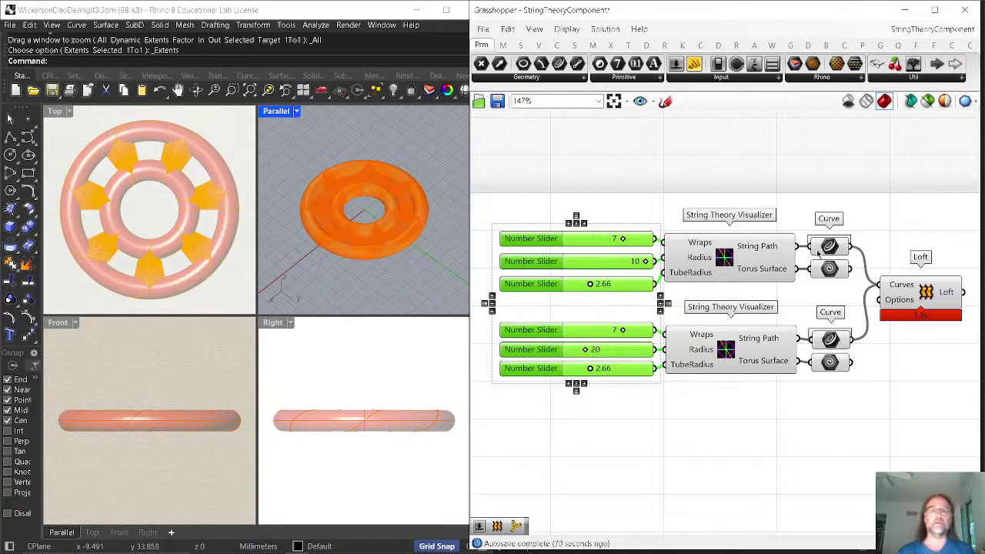
Highlight the Loft result and browse the component categories containing the String Theory tools
left_click(923, 292)
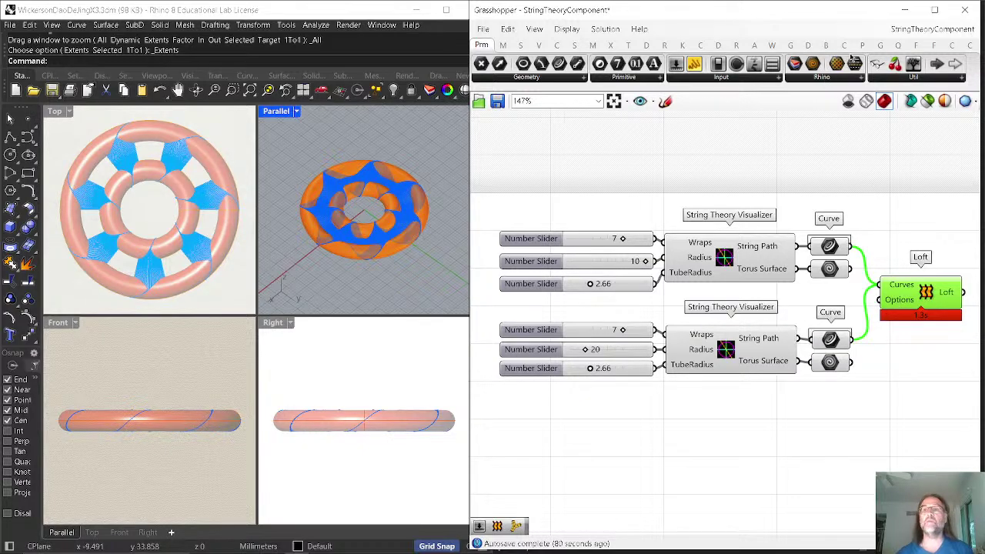
left_click(897, 44)
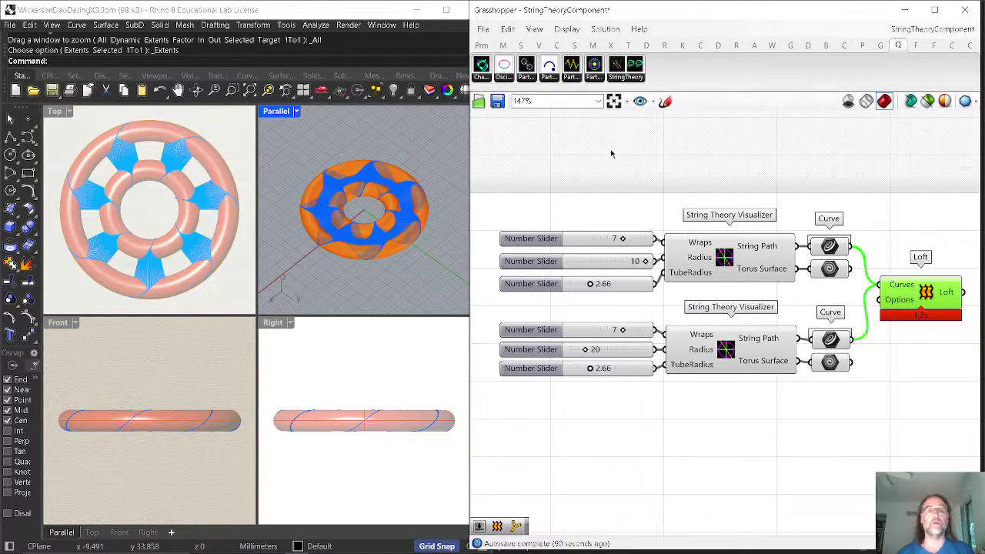
left_click(862, 45)
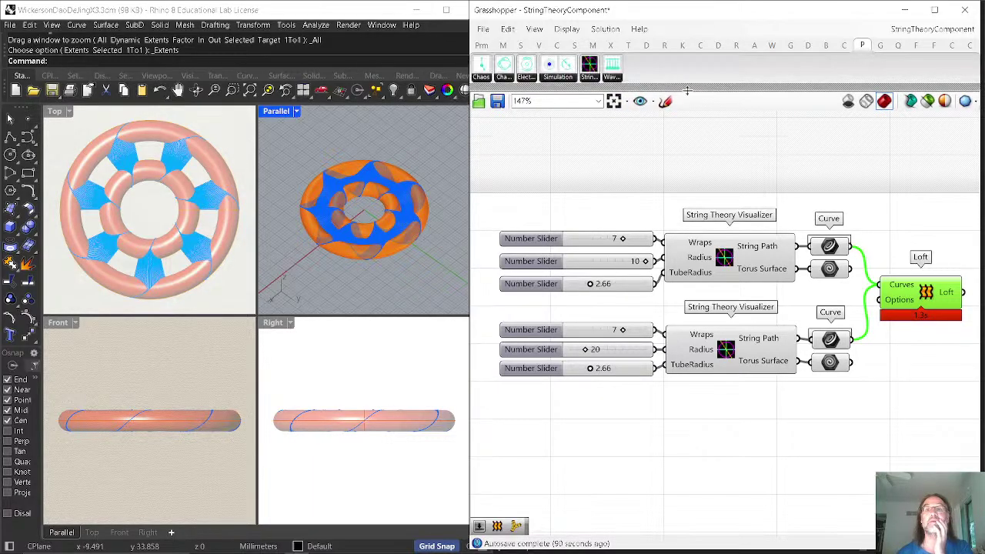
Restrict the preview to selected objects and examine the upper String Theory Visualizer's wrapped torus up close
left_click(725, 262)
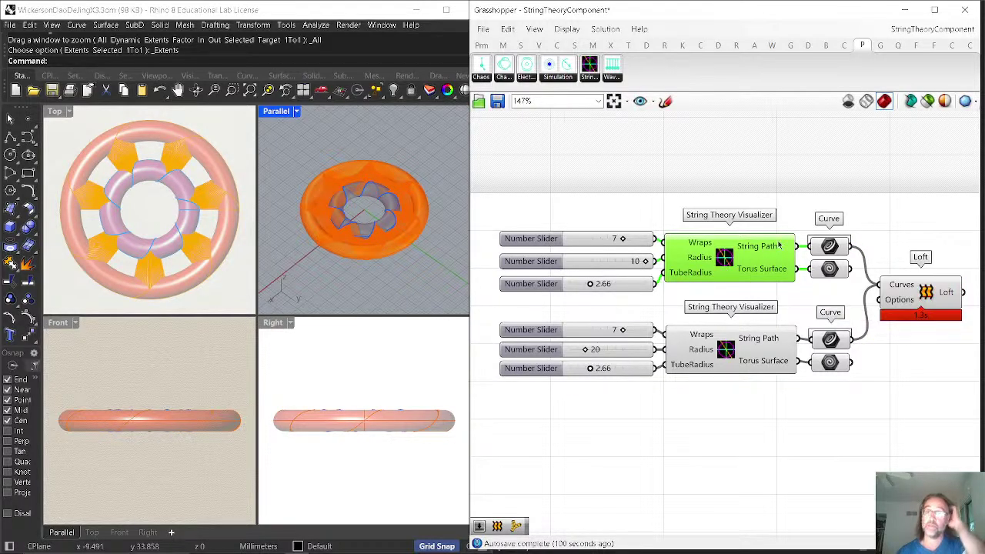
left_click(928, 101)
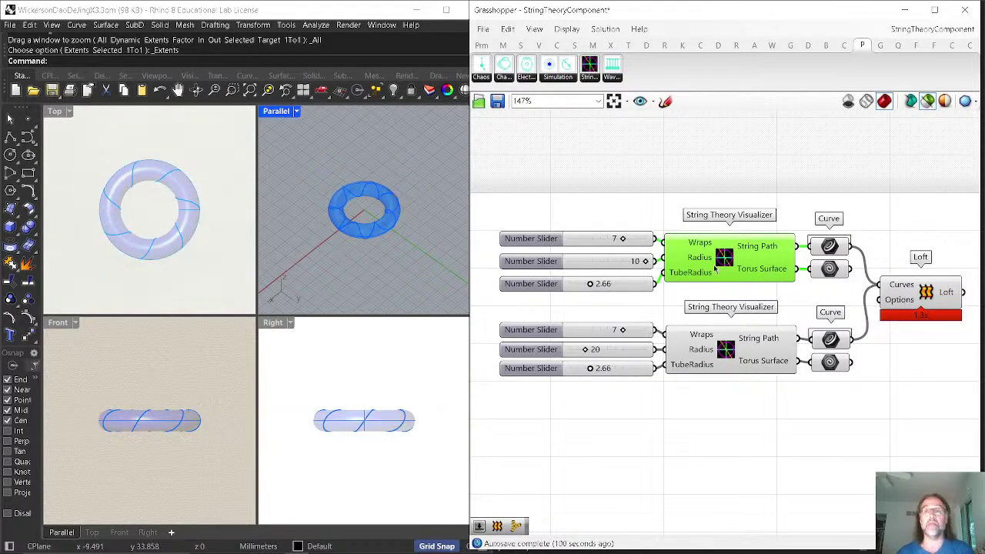
scroll(366, 224, "up", 7)
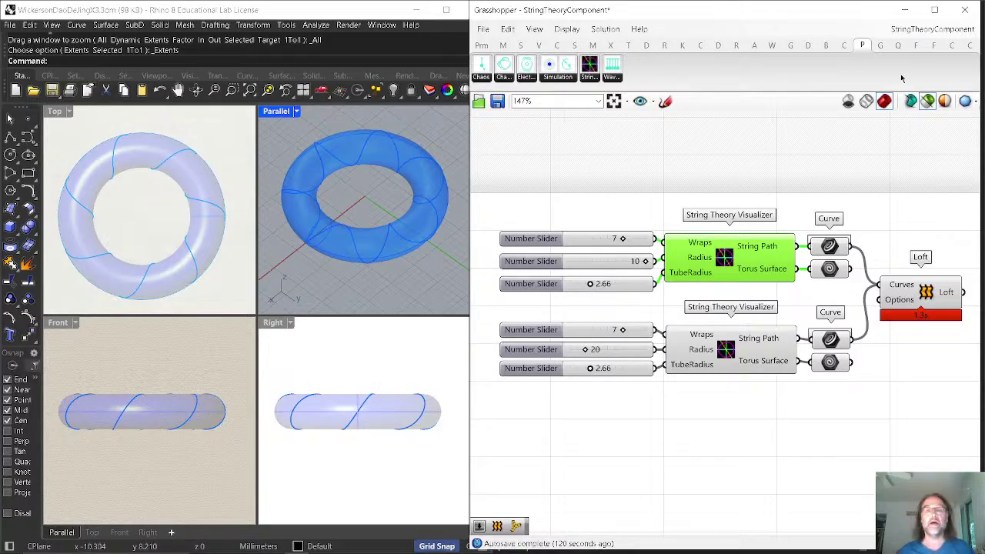
Examine the upper visualizer's string path curve from several angles, including its open ends, and compare it with the torus surface
left_click(829, 246)
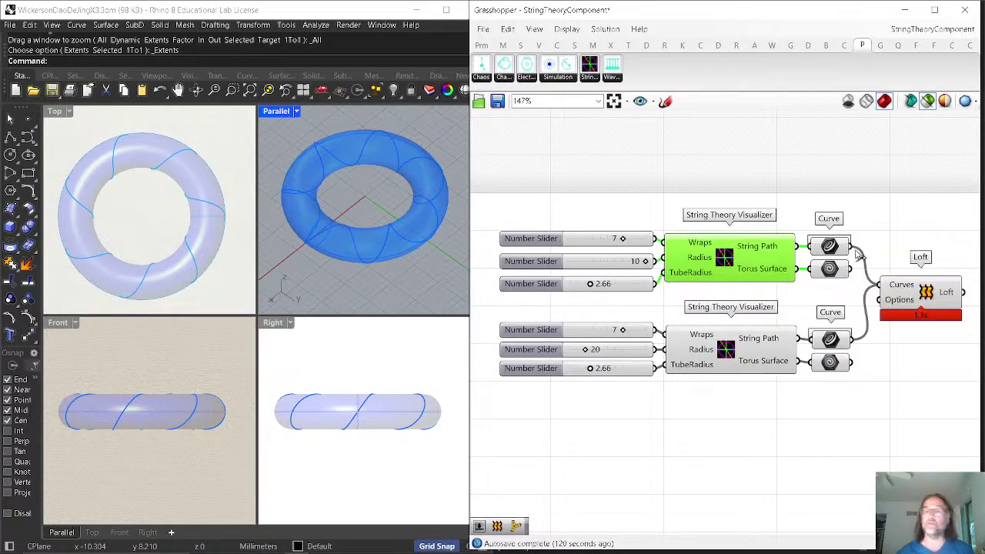
scroll(396, 208, "up", 6)
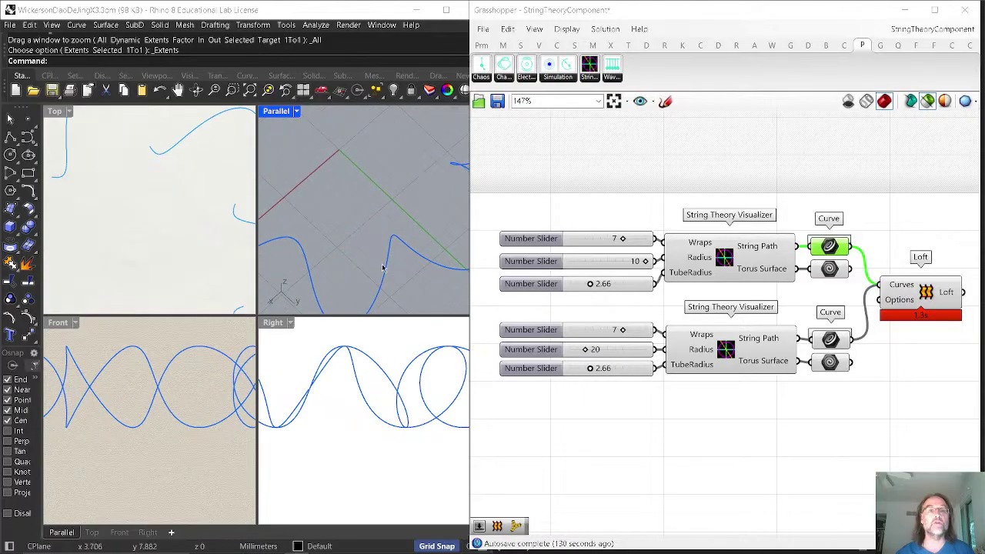
right_click_drag(352, 223, 384, 193)
scroll(332, 189, "down", 7)
scroll(412, 278, "up", 4)
scroll(424, 231, "up", 2)
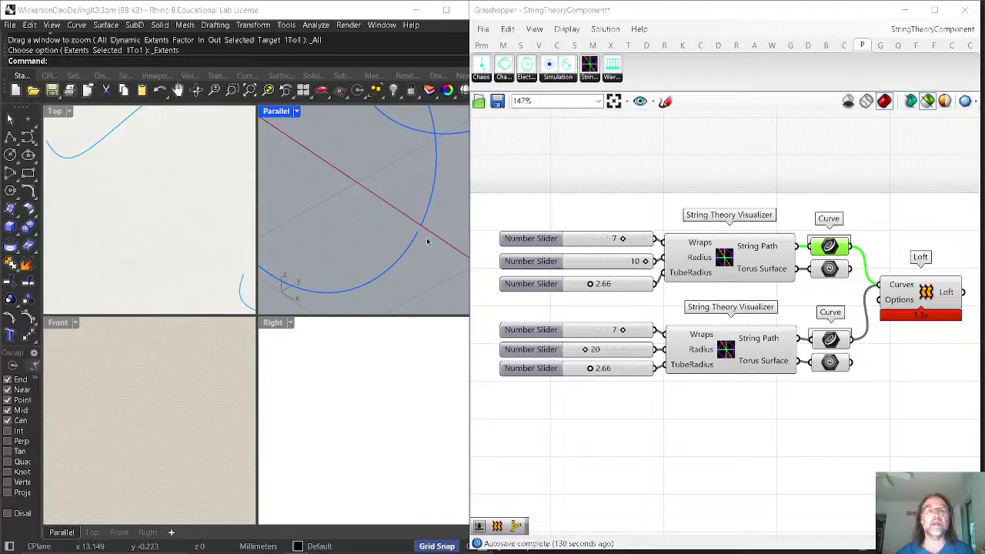
scroll(385, 227, "down", 5)
scroll(385, 227, "down", 8)
right_click_drag(384, 223, 365, 223)
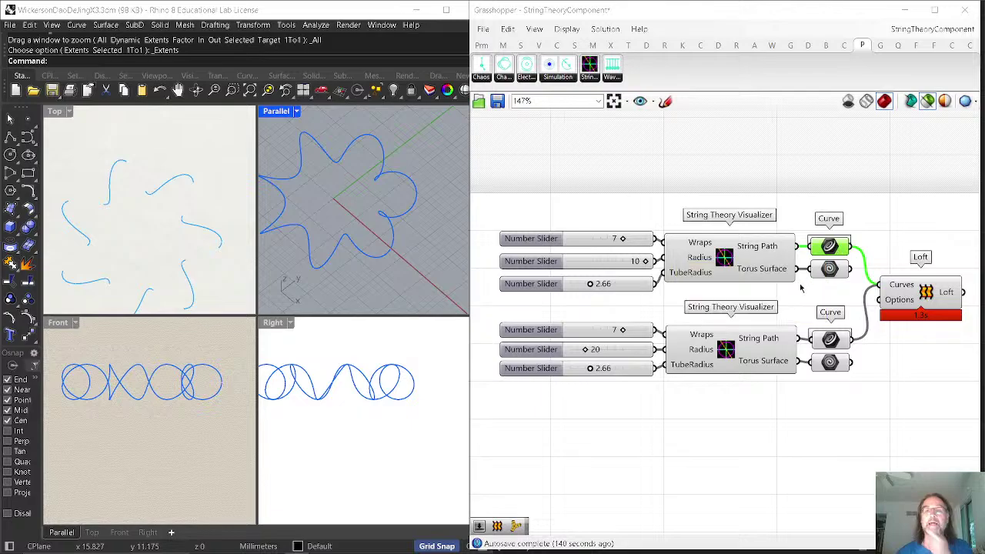
left_click(828, 268)
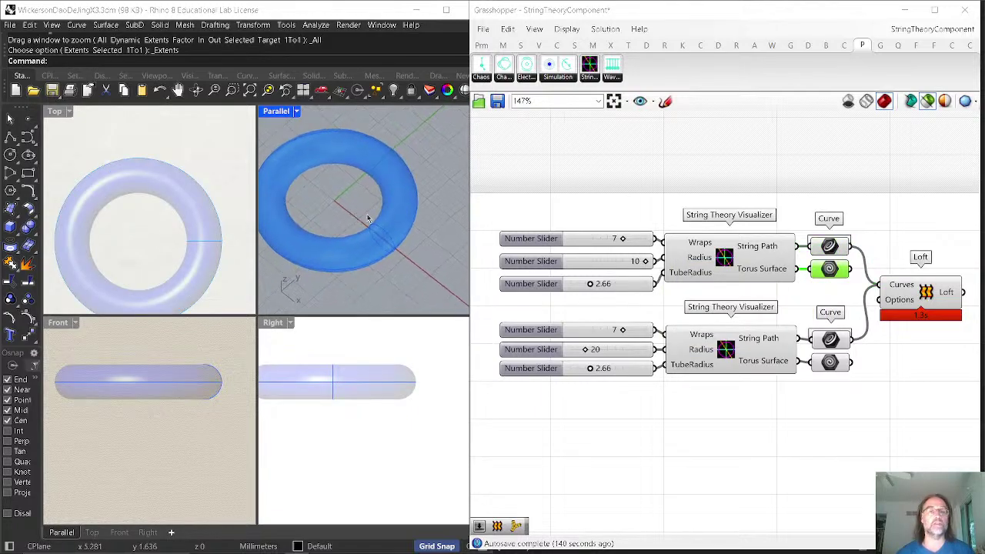
left_click(781, 269)
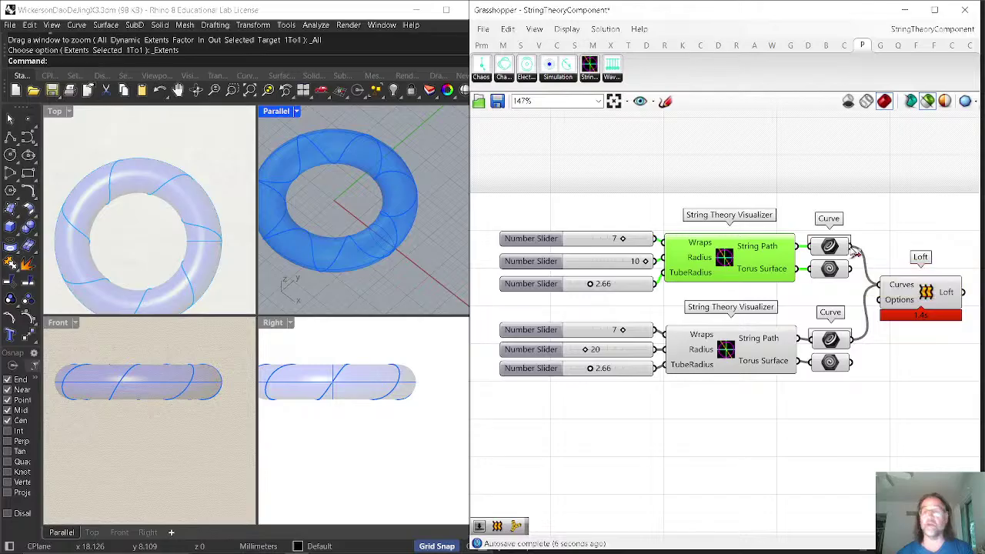
Disconnect the upper curve from the Loft, and set the upper visualizer's wraps to 6 and tube radius to 3.00
left_click_drag(851, 246, 873, 285, "ctrl")
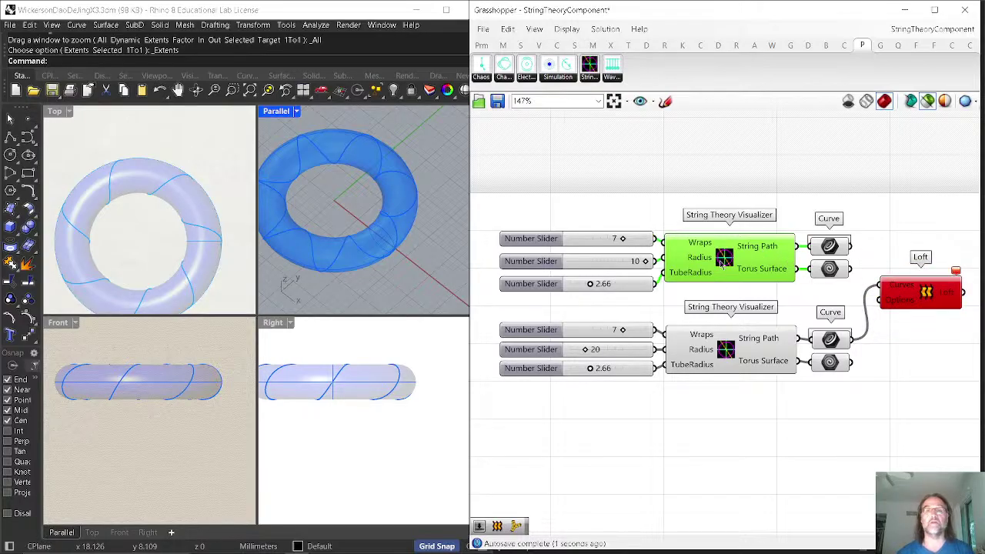
mouse_move(622, 239)
left_mouse_down()
mouse_move(590, 240)
mouse_move(654, 244)
mouse_move(589, 239)
mouse_move(611, 251)
left_mouse_up()
left_click(829, 246)
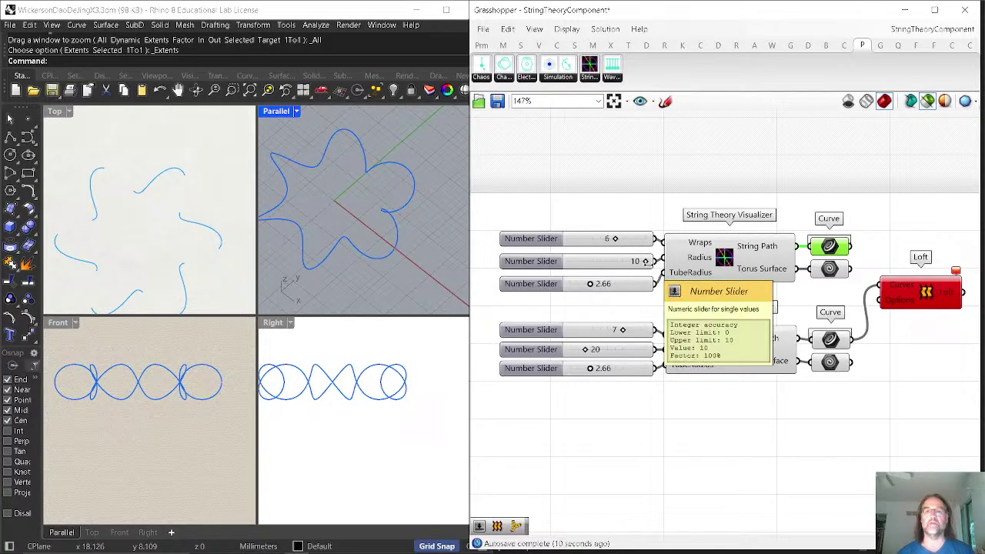
mouse_move(645, 262)
left_mouse_down()
mouse_move(633, 265)
mouse_move(646, 267)
left_mouse_up()
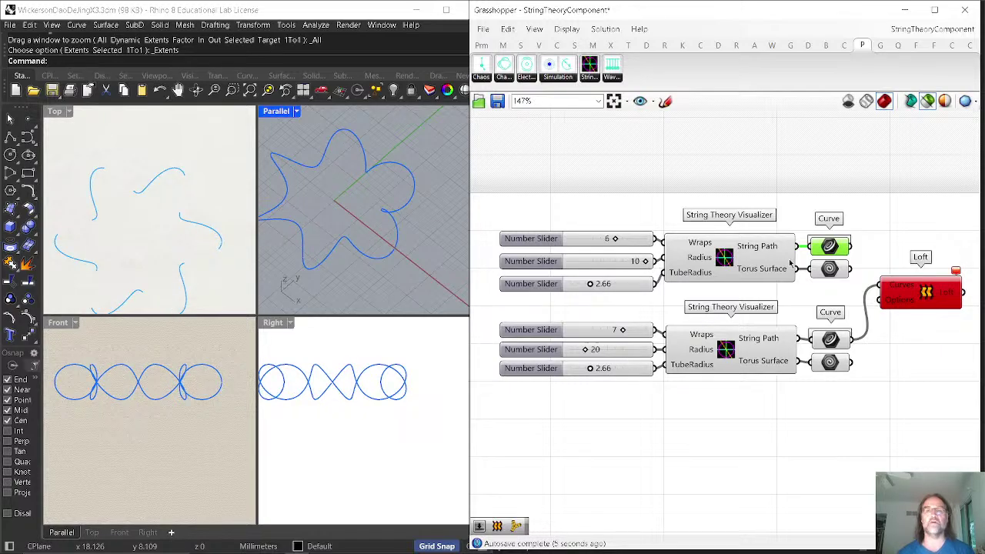
mouse_move(591, 284)
left_mouse_down()
mouse_move(602, 287)
mouse_move(594, 290)
left_mouse_up()
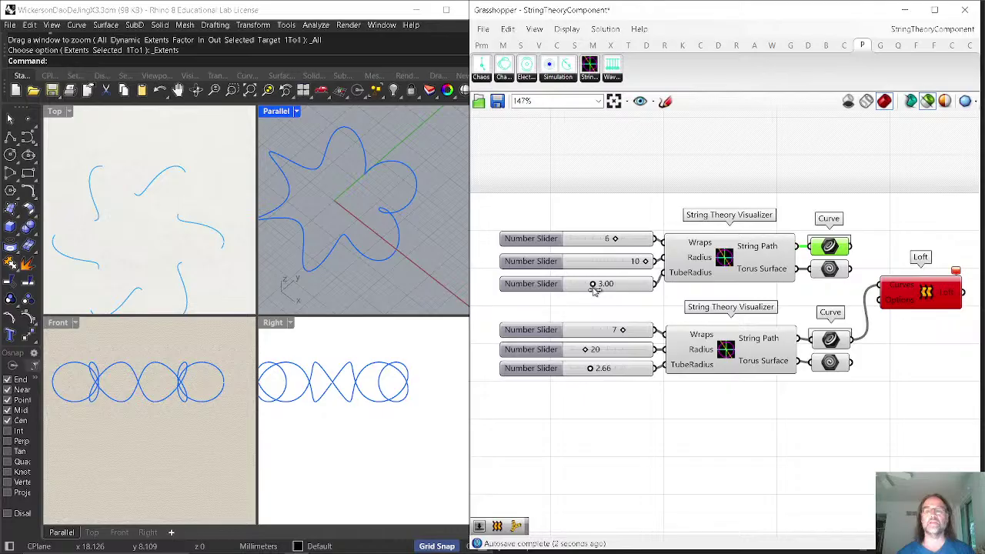
Drive the lower visualizer's TubeRadius from the 3.00 slider and delete the redundant 2.66 slider
left_click_drag(655, 283, 665, 364)
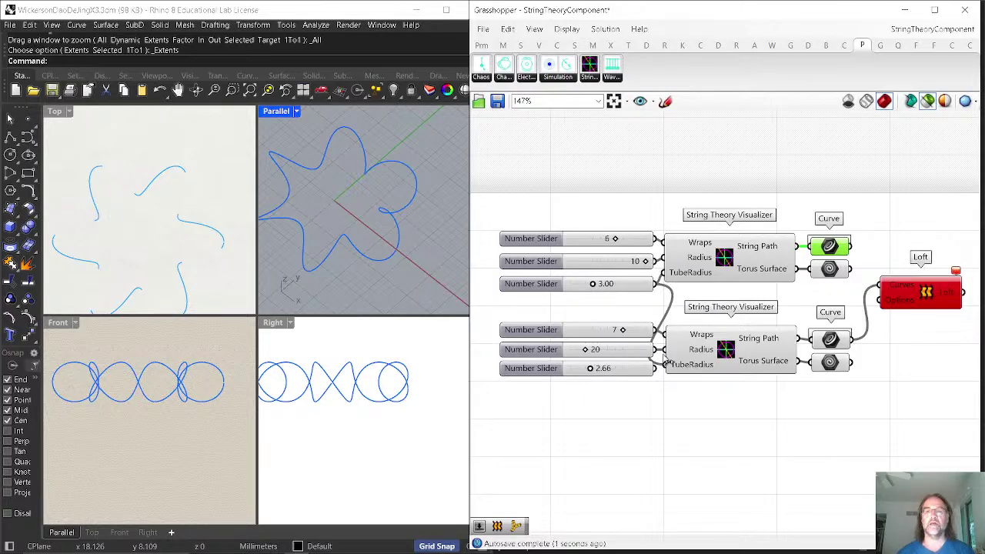
left_click(631, 369)
key("Delete")
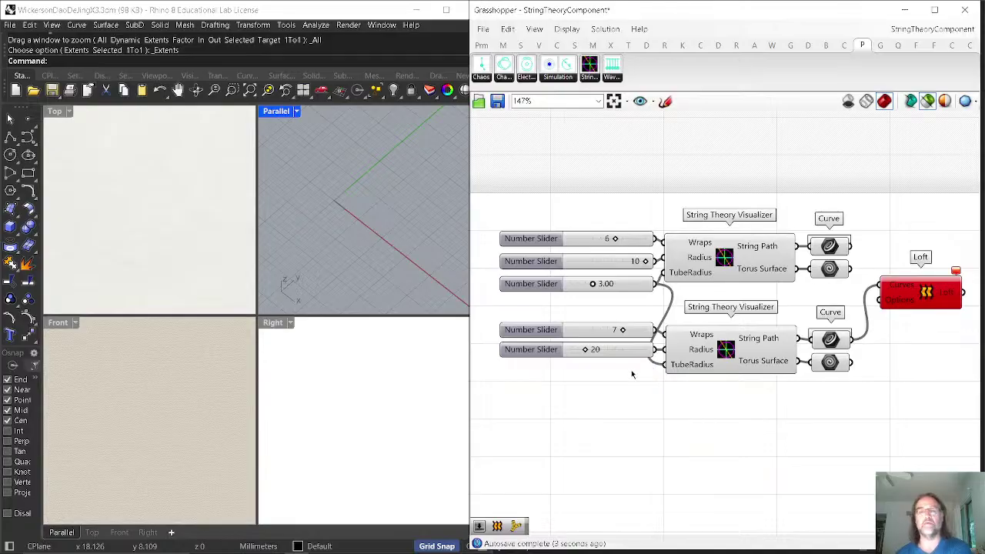
Preview both visualizers' wrapped tori in full view, followed by only their two string path curves
left_click(829, 247)
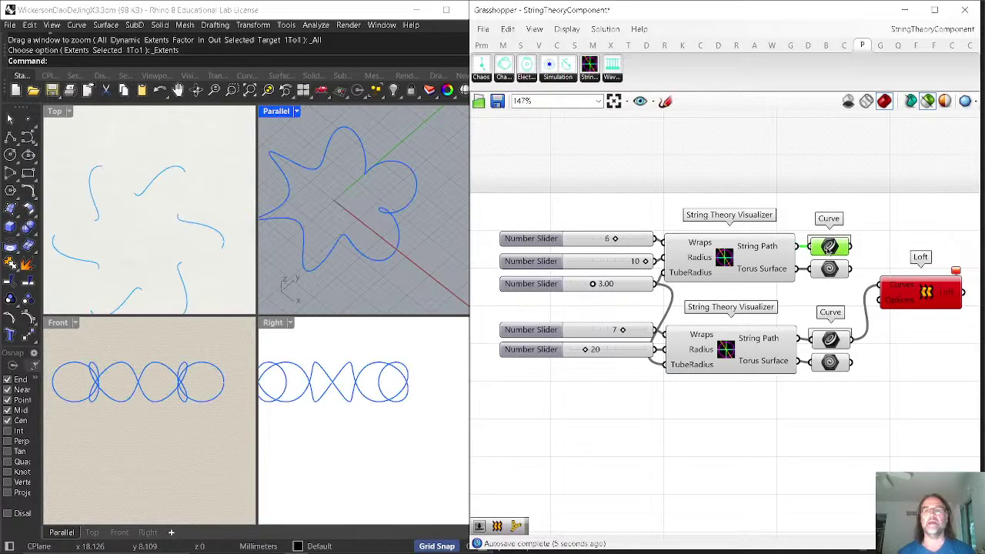
left_click(720, 267)
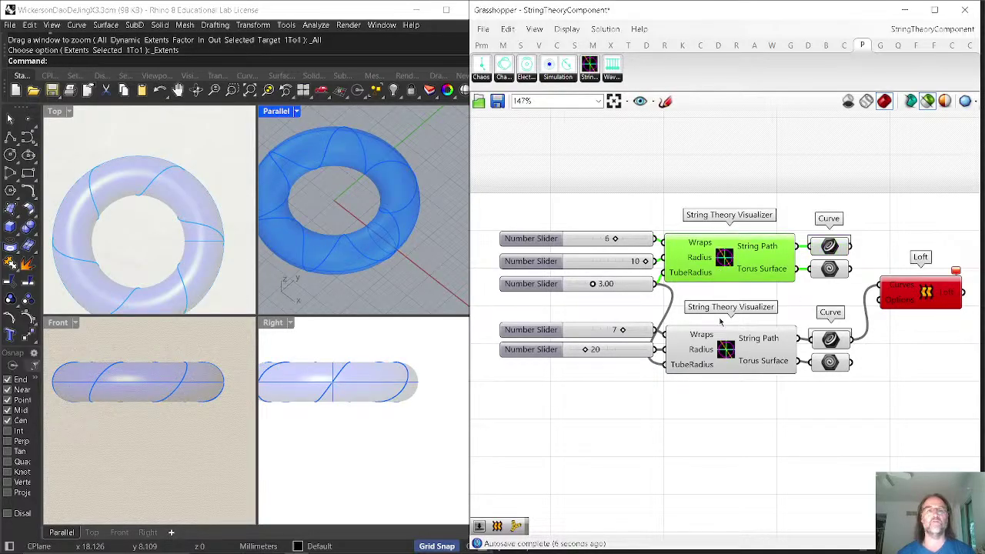
left_click(748, 358, "shift")
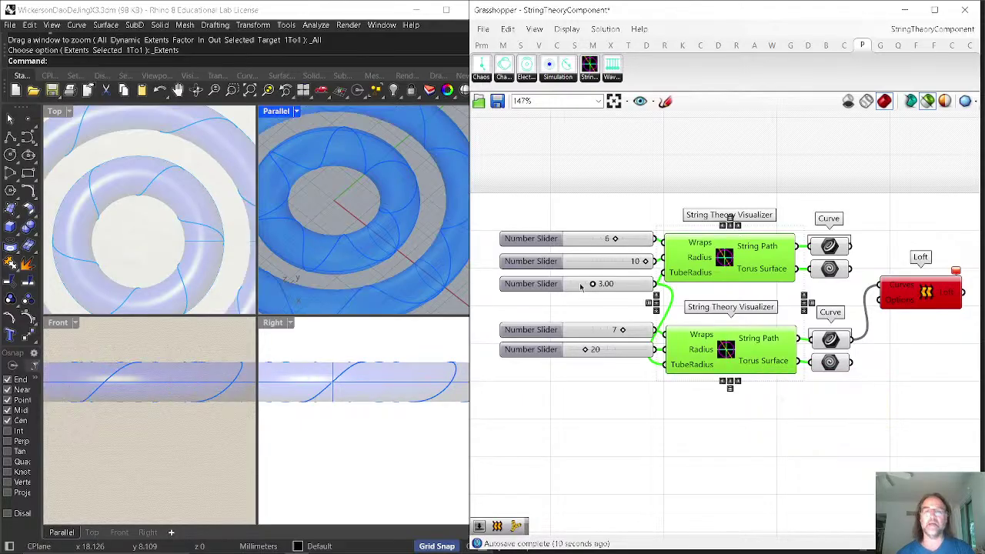
right_click(249, 90)
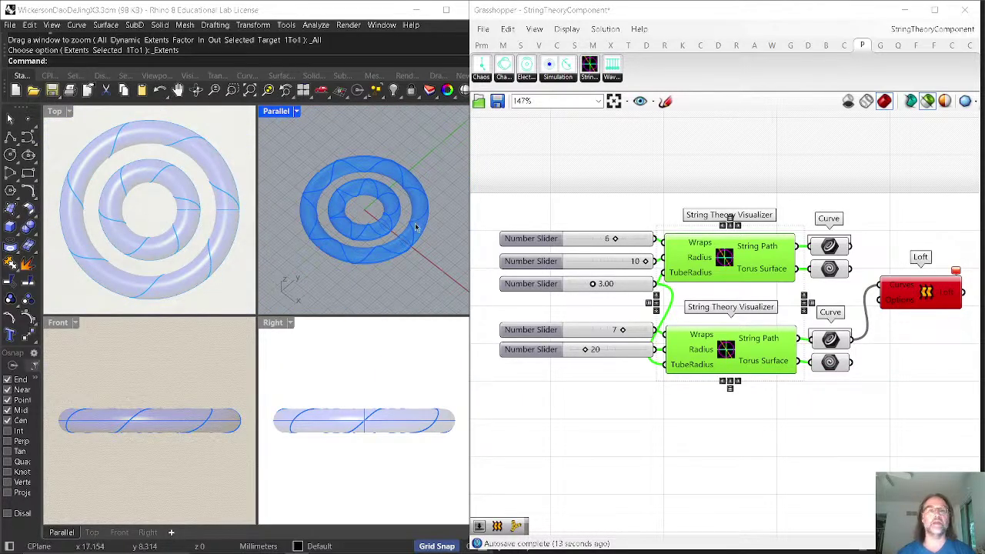
right_click_drag(415, 224, 398, 225)
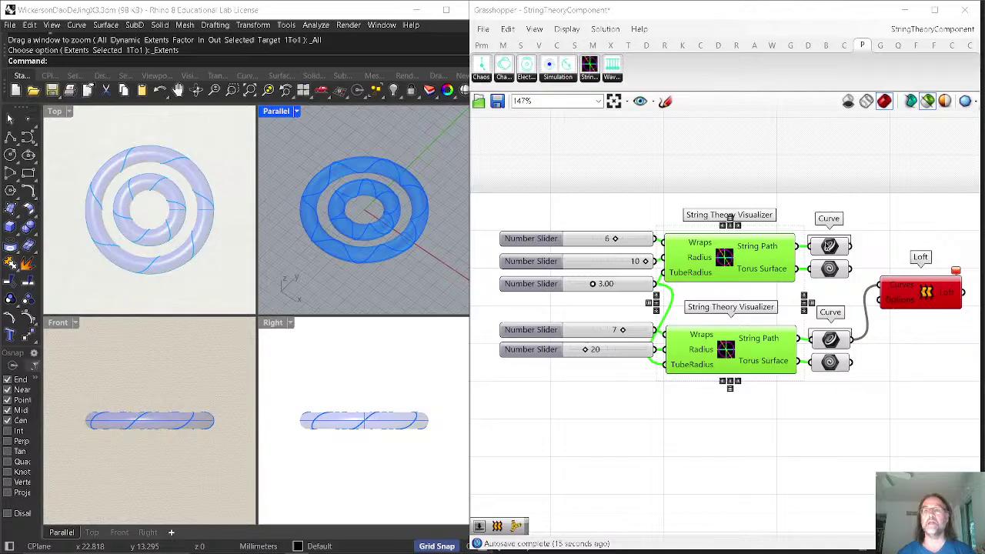
left_click(827, 246)
left_click(836, 345, "shift")
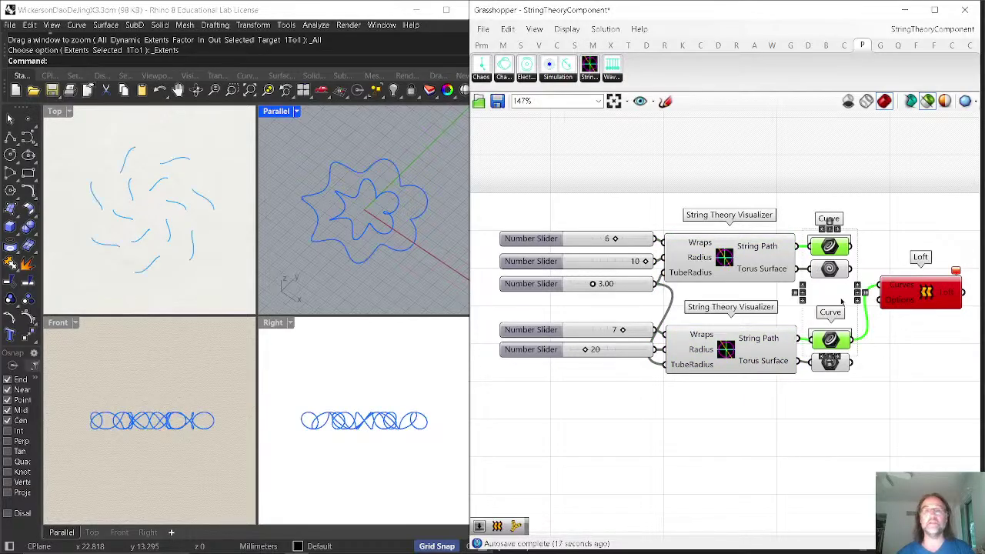
Turn off the selected-only preview and connect both string path curves to the Loft's Curves input
left_click(929, 103)
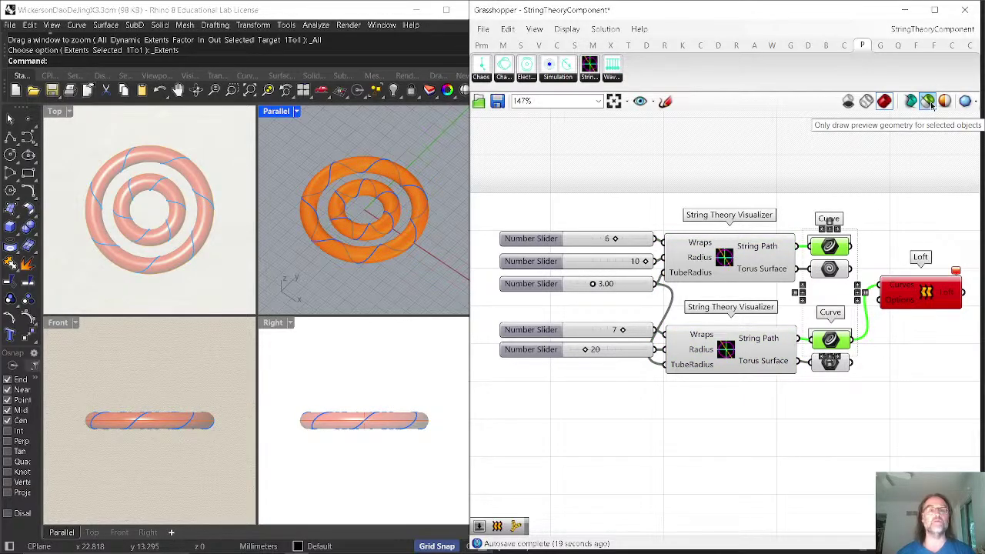
left_click_drag(851, 246, 877, 291, "shift")
left_click_drag(851, 339, 879, 289, "shift")
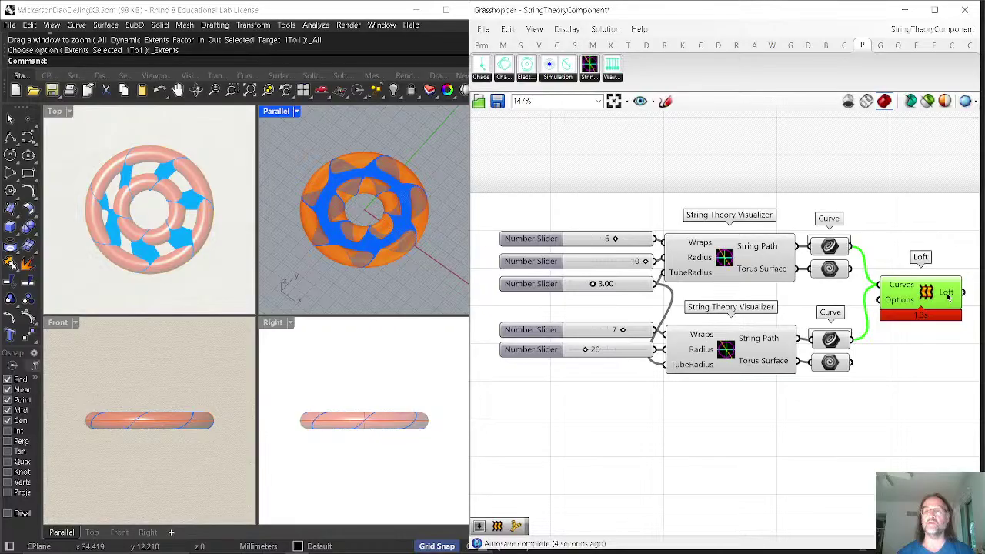
Bake the Loft surface into the Rhino model on the Default layer
right_click(952, 297)
left_click(854, 320)
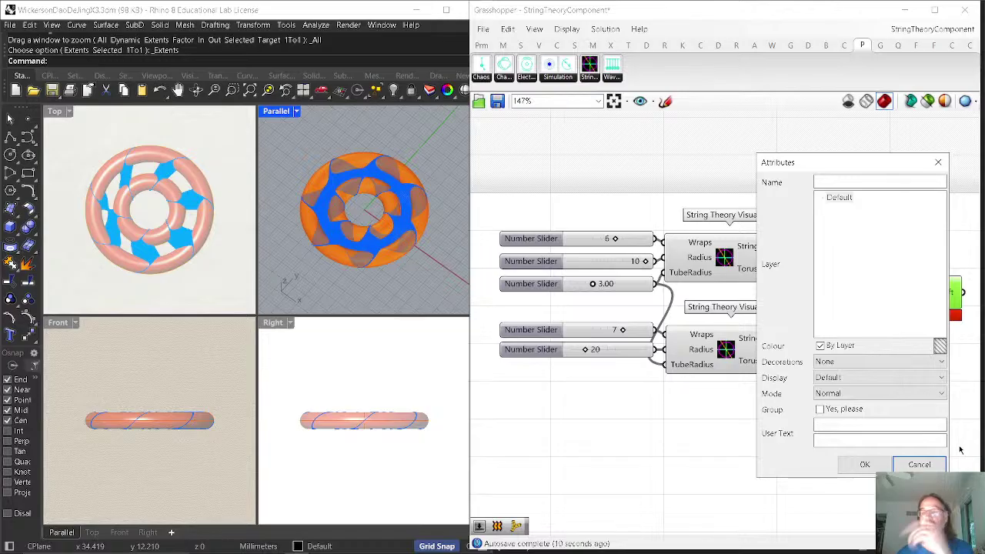
left_click(874, 466)
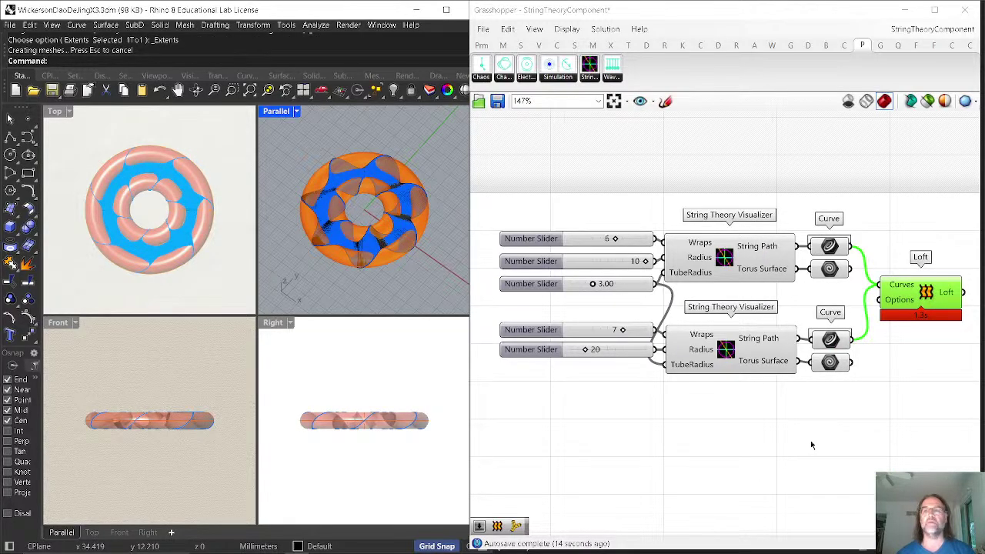
Restrict Grasshopper's preview to selected objects and set Rhino's Parallel viewport to Rendered display
left_click(927, 100)
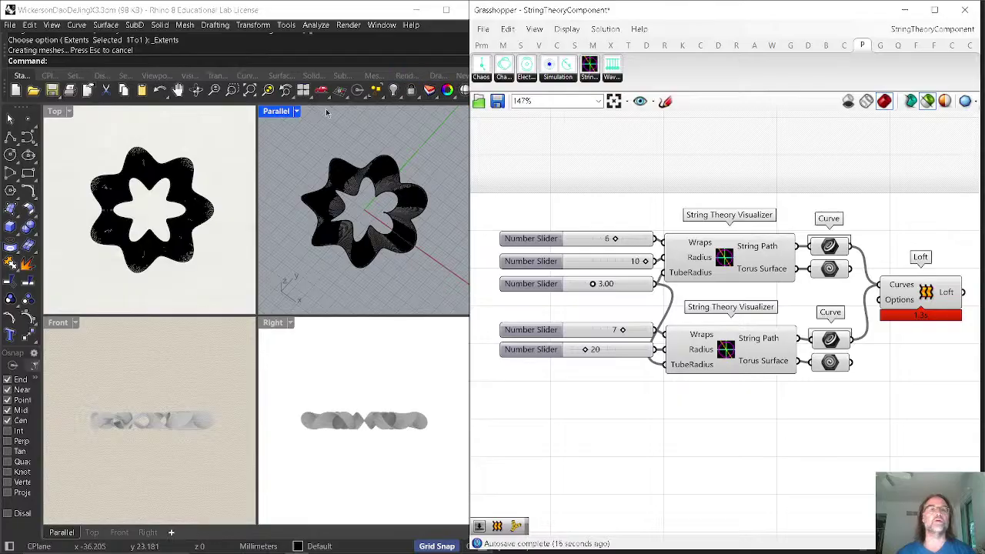
left_click(277, 112)
left_click(293, 179)
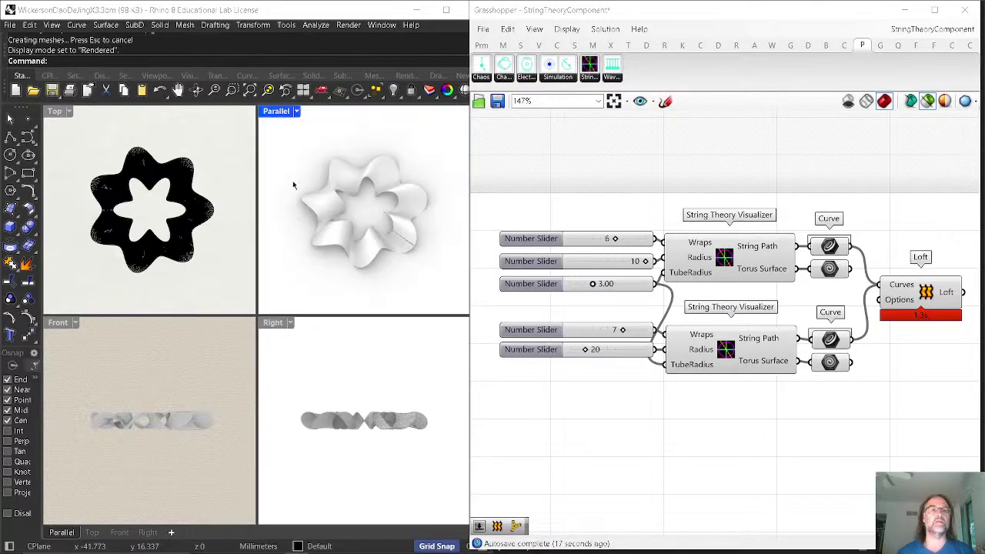
Apply Zebra analysis to the baked loft polysurface and inspect its stripes from a closer, rotated view
left_click(357, 178)
left_click(315, 25)
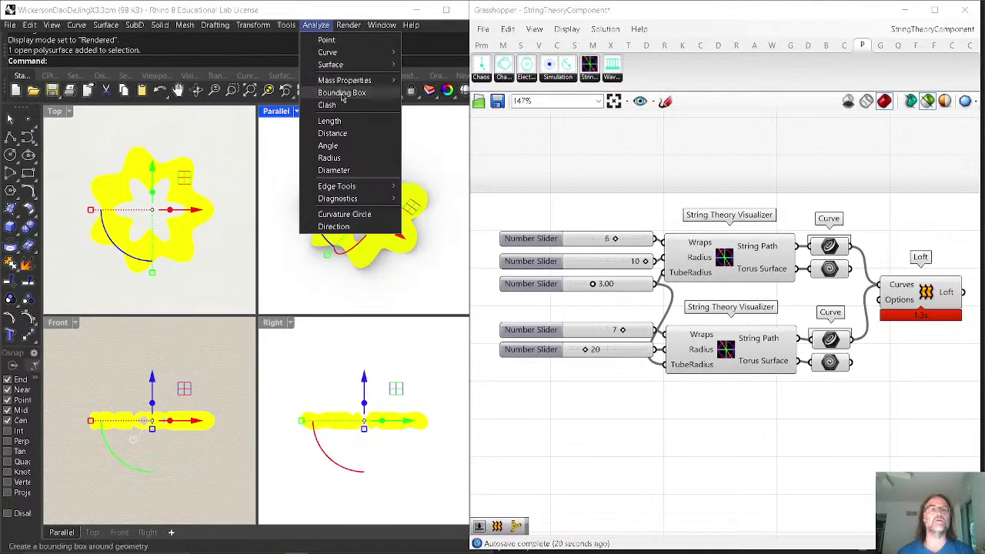
mouse_move(329, 67)
left_click(427, 101)
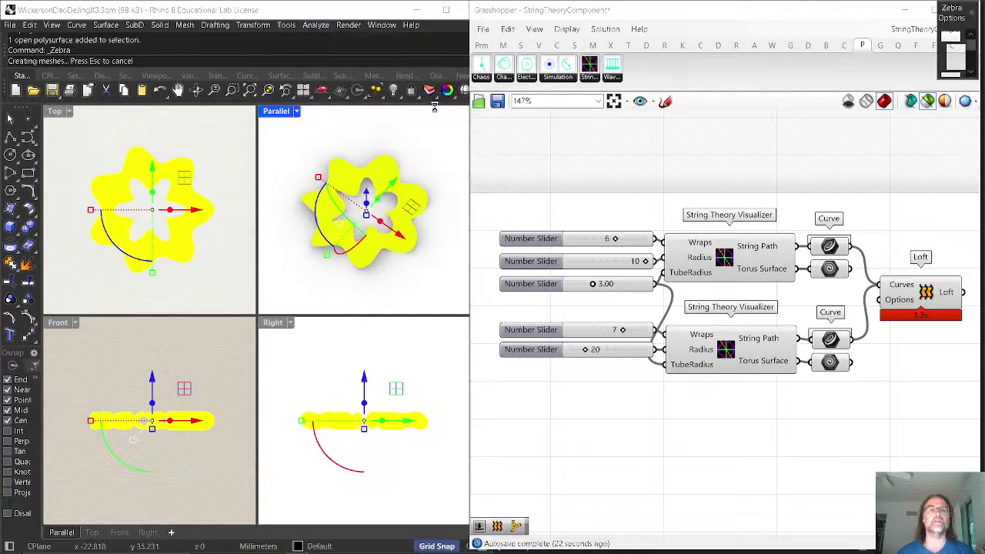
left_click(432, 234)
scroll(396, 215, "up", 7)
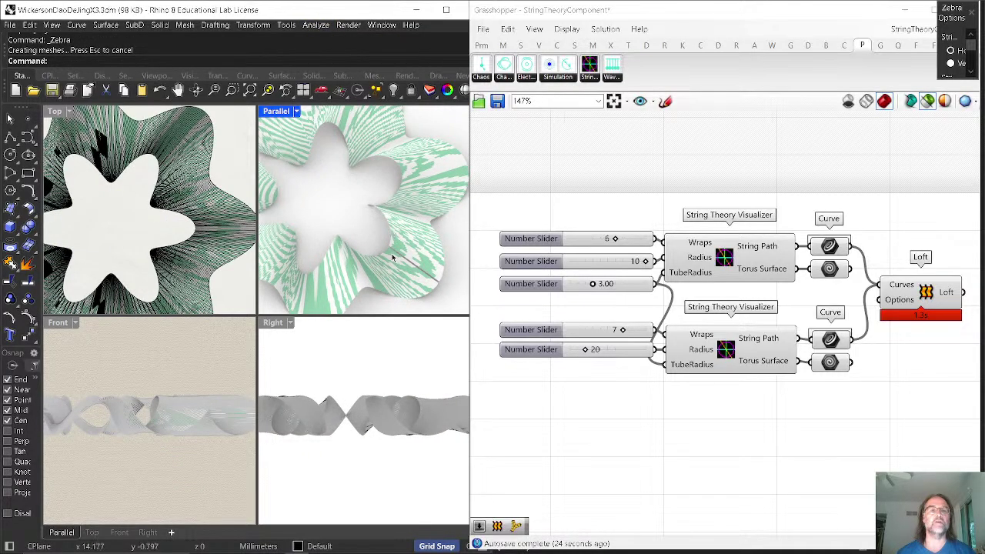
right_click_drag(398, 221, 418, 207)
Show the preview geometry of all Grasshopper components again alongside the baked loft
left_click(928, 101)
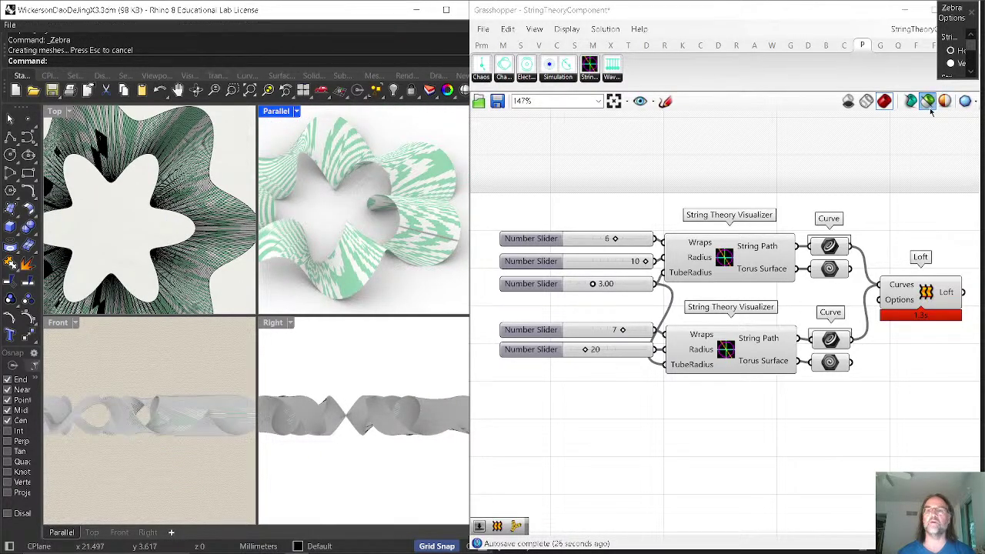
scroll(347, 229, "down", 5)
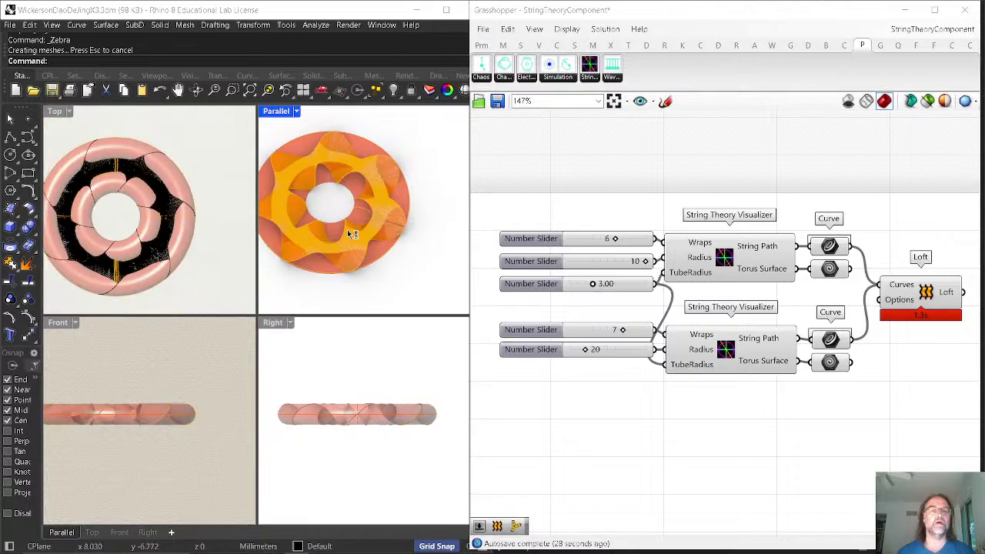
Restrict the preview to the four Curve and Surface output parameters and inspect them against the zebra-striped loft in the Parallel viewport
left_click_drag(861, 394, 831, 223)
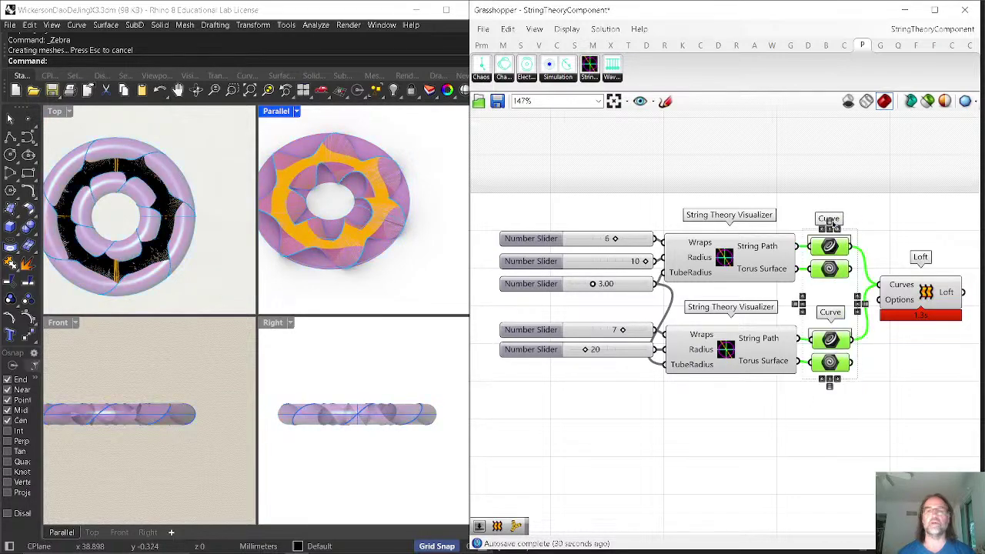
left_click(928, 102)
right_click_drag(352, 238, 373, 199)
scroll(345, 230, "up", 6)
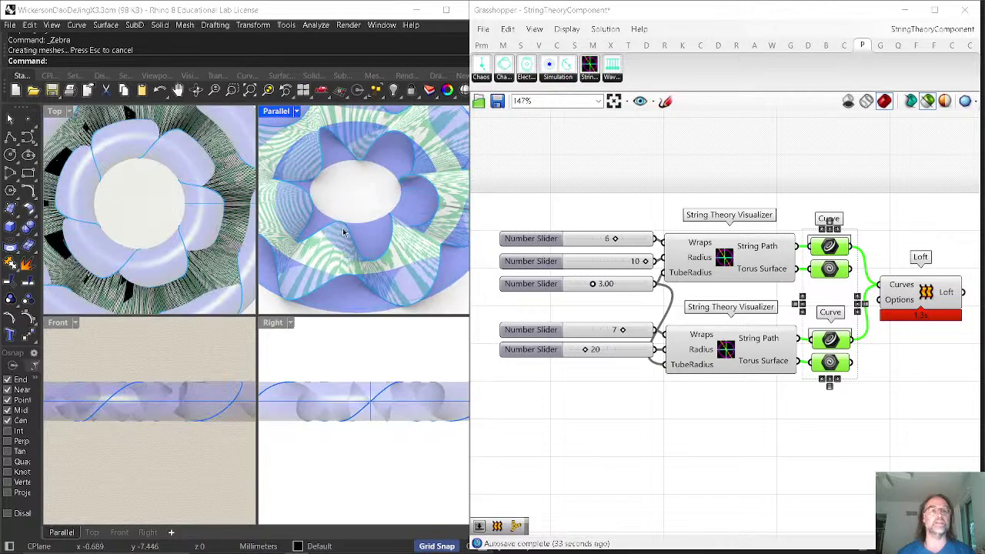
right_click_drag(346, 231, 355, 240)
right_click_drag(865, 255, 803, 265)
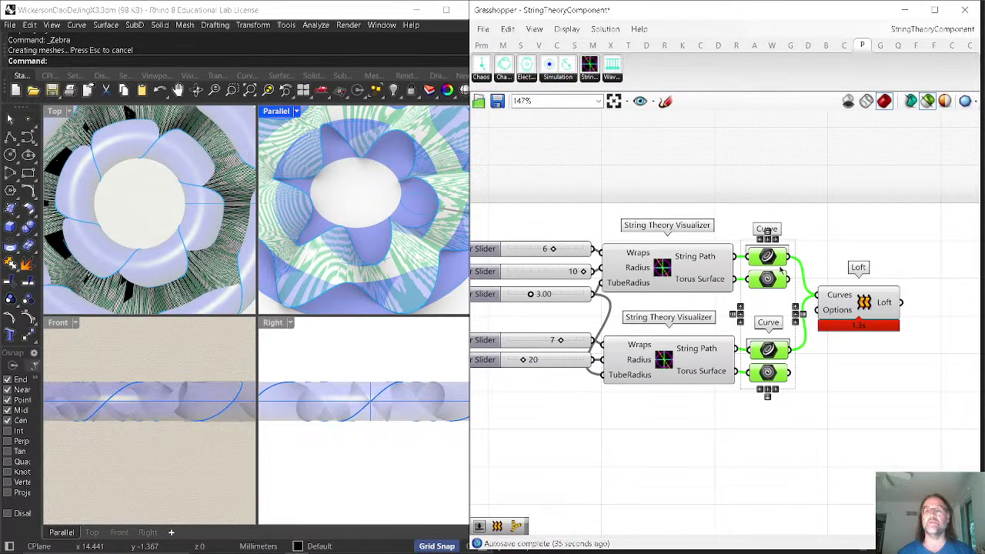
Add a MultiPipe component above the Loft and feed the upper String Path curve into its Curves input
left_click(843, 202)
left_click(770, 257)
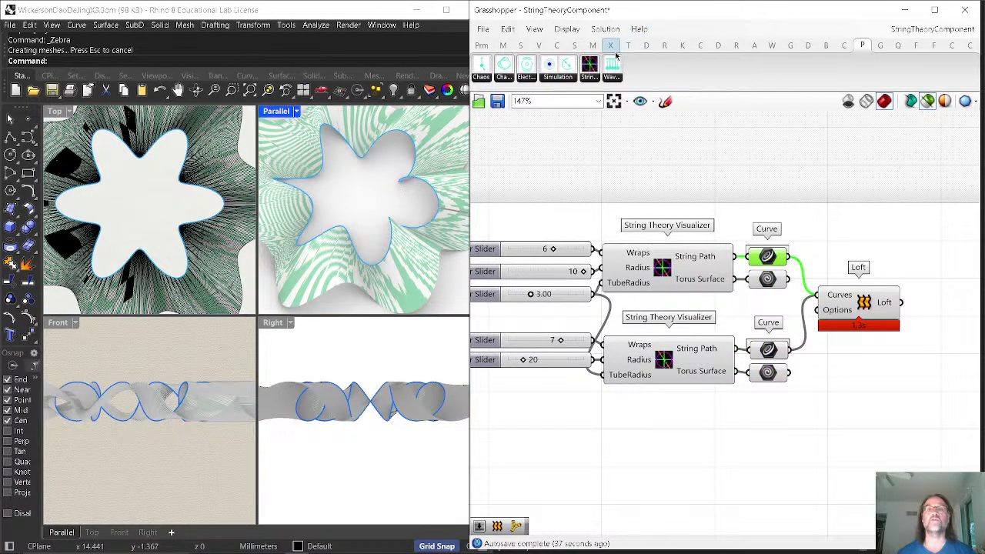
left_click(575, 46)
left_click_drag(844, 63, 860, 184)
left_click_drag(788, 252, 813, 133)
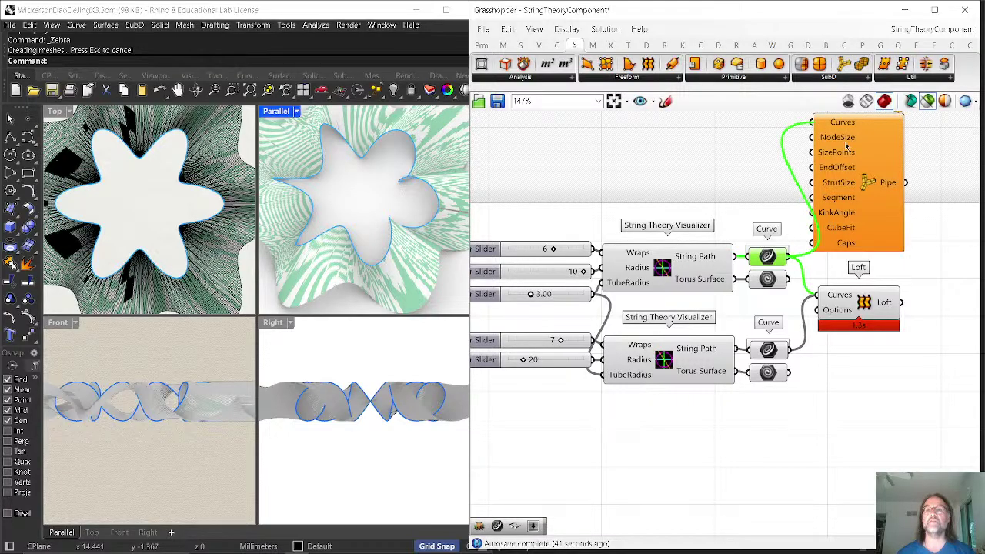
left_click_drag(864, 178, 880, 187)
Examine the piped inner string path against the zebra-striped loft up close and from several angles
right_click_drag(359, 194, 382, 211)
scroll(383, 211, "up", 6)
mouse_move(406, 250)
right_mouse_down()
mouse_move(373, 235)
mouse_move(431, 231)
right_mouse_up()
scroll(378, 233, "down", 5)
scroll(403, 238, "down", 3)
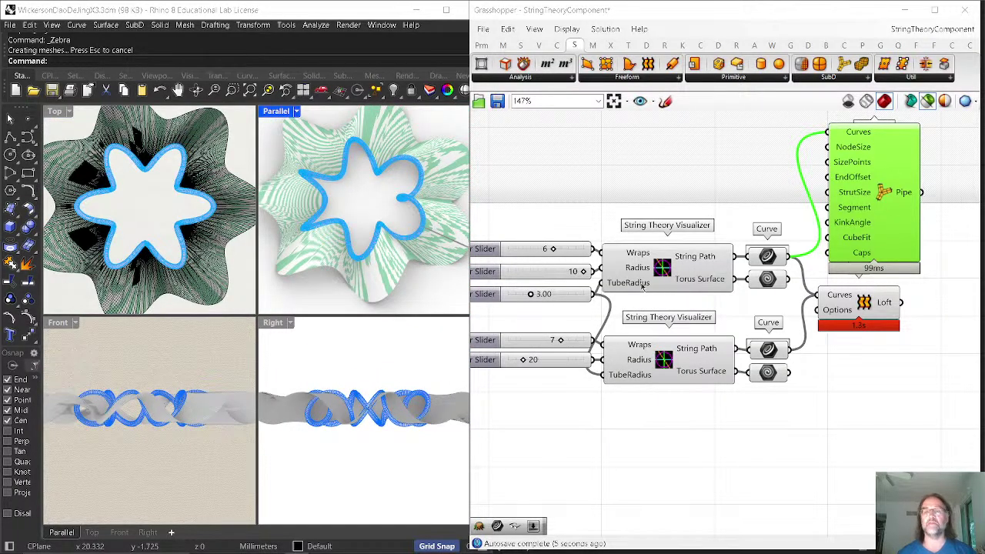
scroll(585, 192, "up", 3)
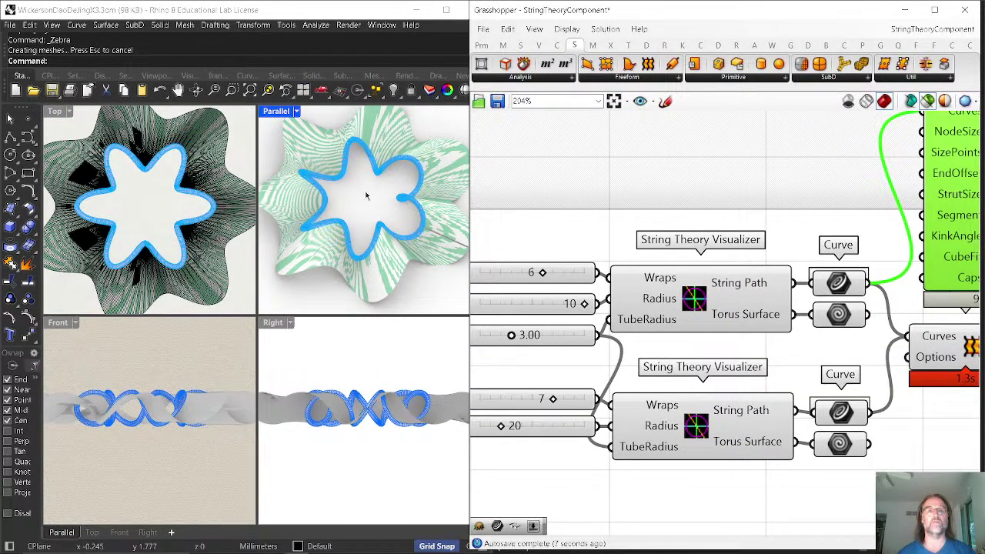
right_click_drag(366, 196, 423, 196)
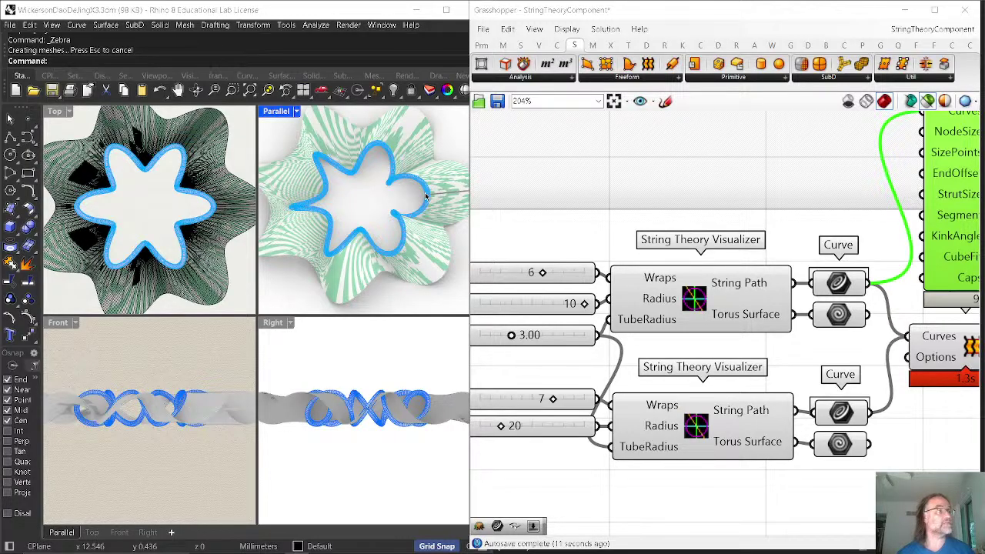
Bring back the palette holding the String Theory component and delete the MultiPipe component from the definition
mouse_move(296, 546)
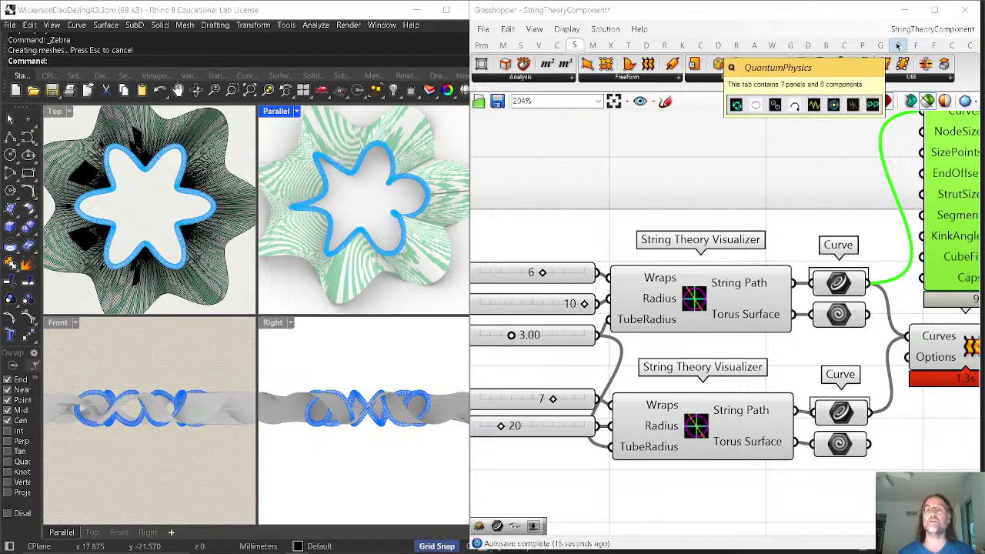
left_click(865, 45)
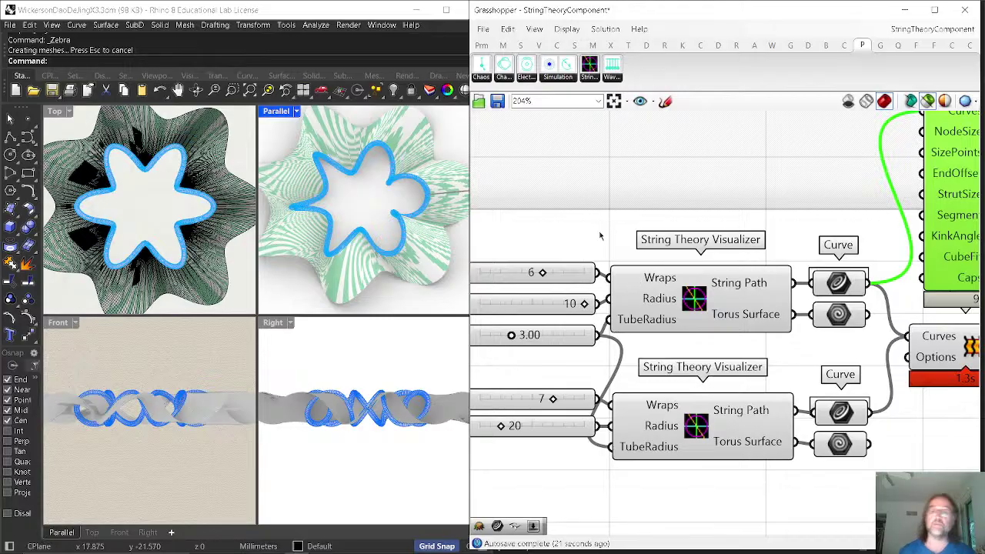
scroll(669, 267, "down", 5)
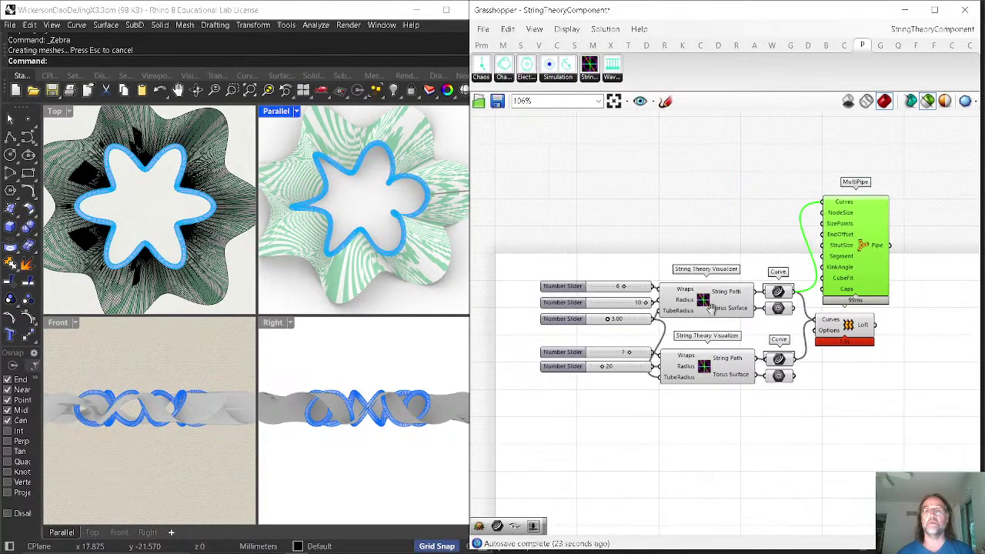
key("Delete")
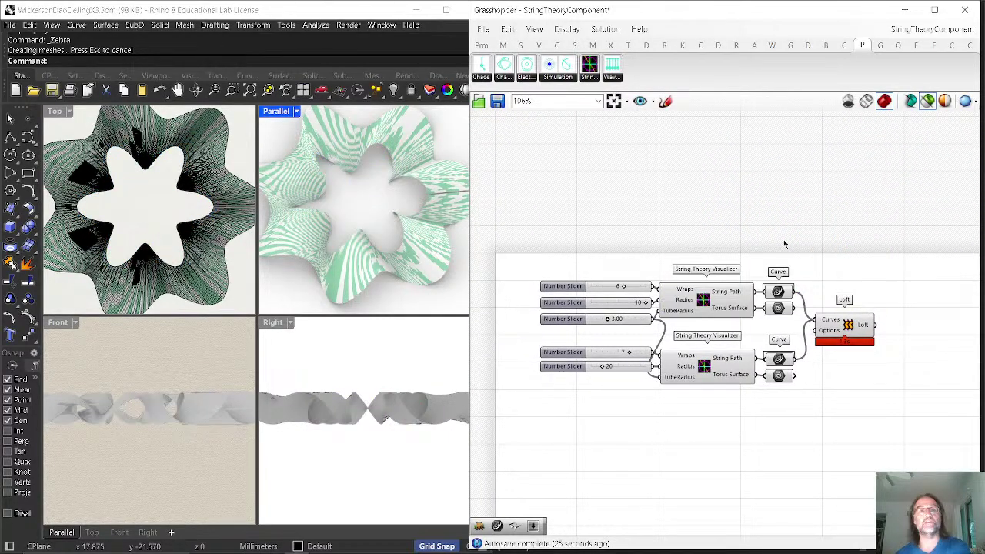
Preview all Grasshopper components again and delete the baked loft polysurface from the Rhino model
left_click(926, 101)
left_click(431, 281)
key("Delete")
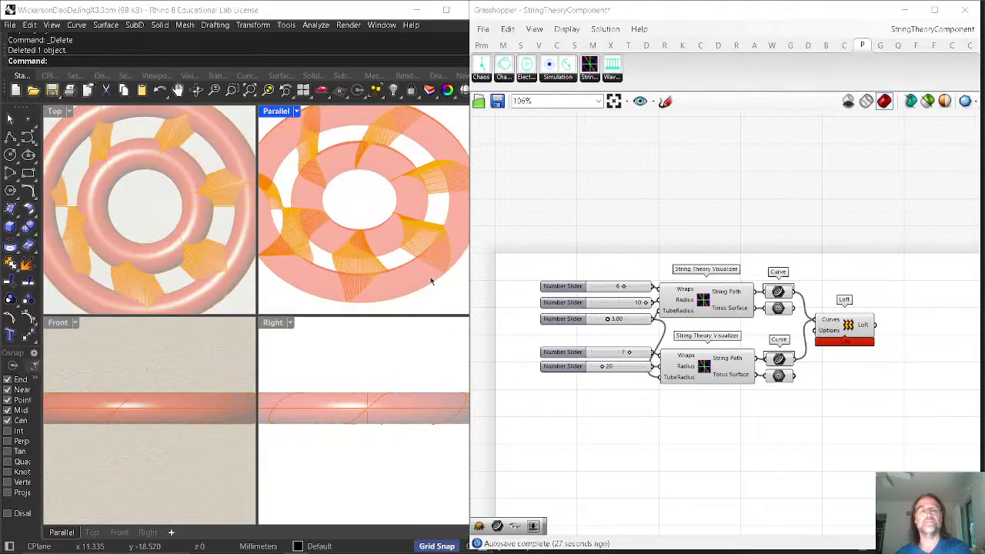
Set the Parallel viewport to Shaded display and highlight the geometry of the four output parameters
left_click(291, 111)
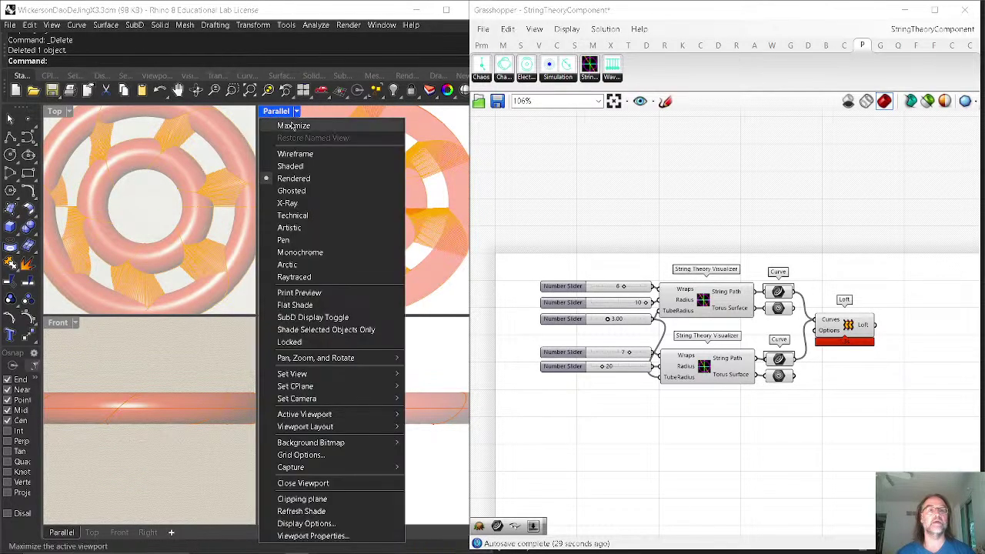
left_click(291, 166)
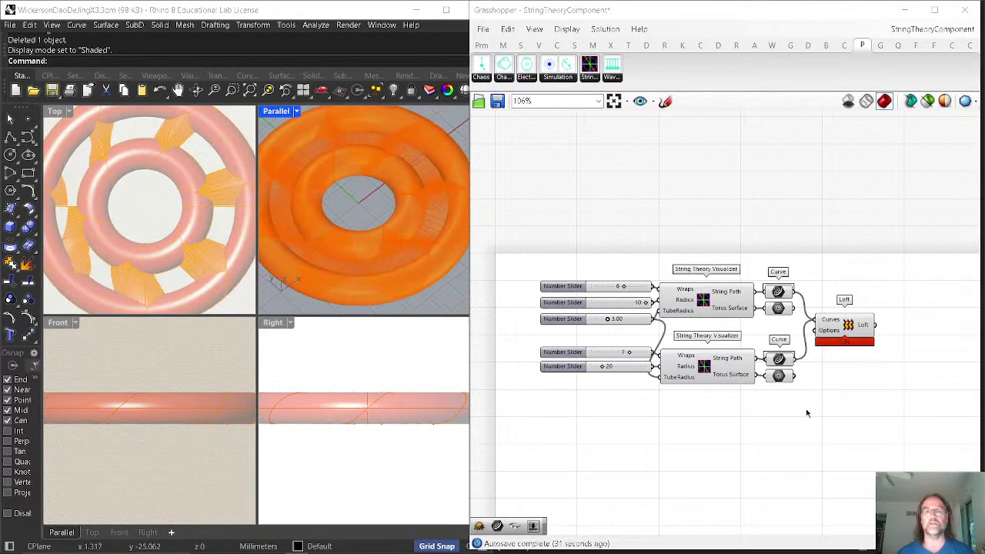
left_click_drag(806, 413, 770, 270)
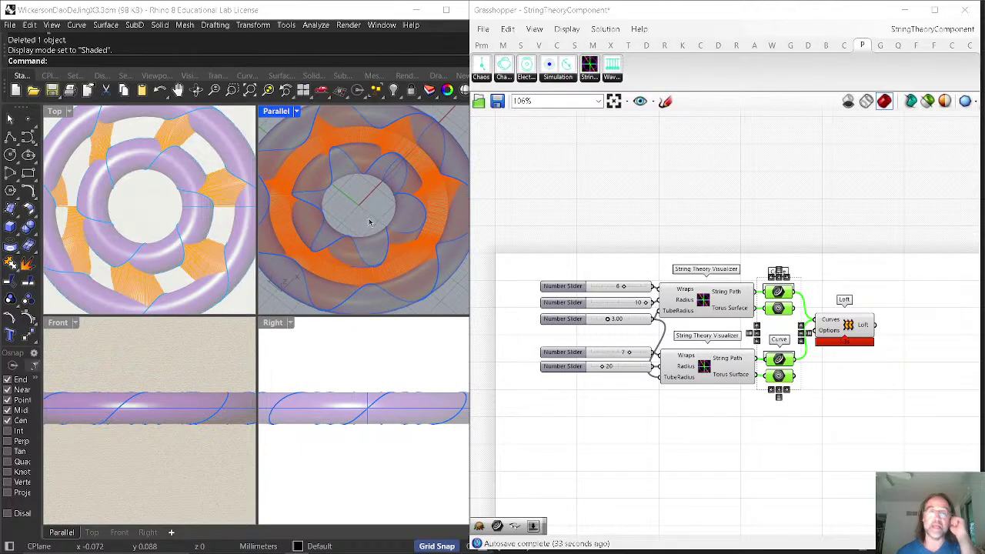
Preview only the upper String Theory Visualizer and examine its wrapped torus in the Parallel viewport
scroll(694, 339, "up", 4)
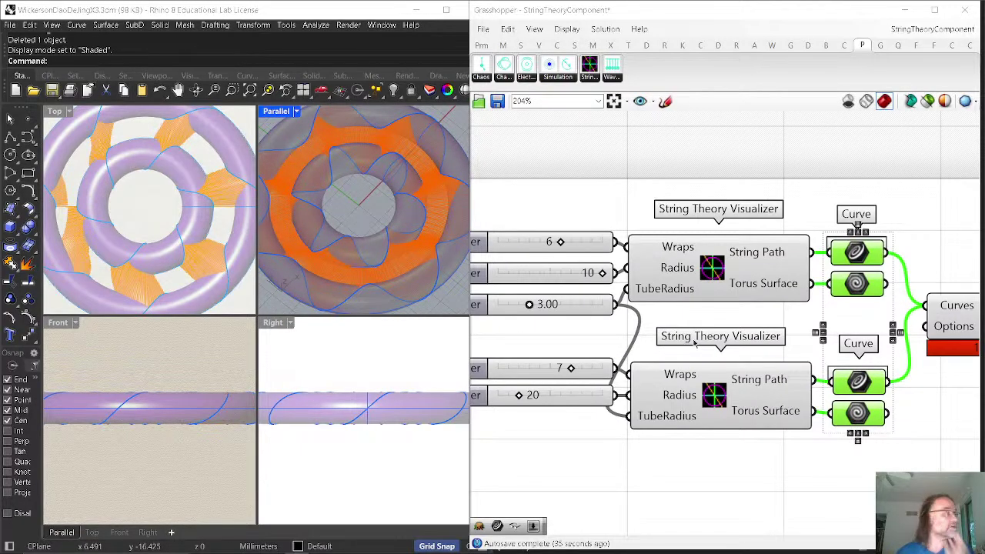
right_click_drag(695, 329, 665, 312)
left_click(681, 257)
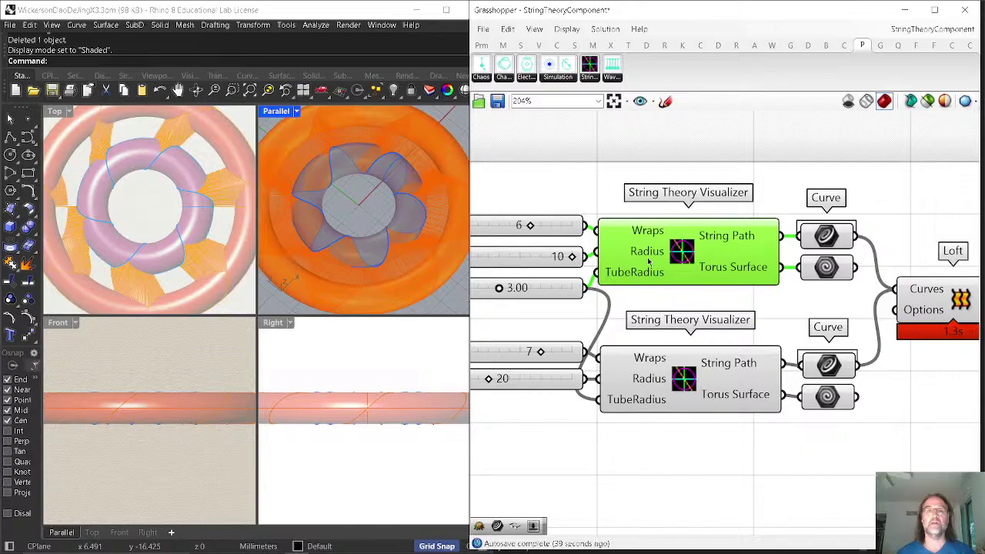
left_click(662, 190)
left_click(927, 103)
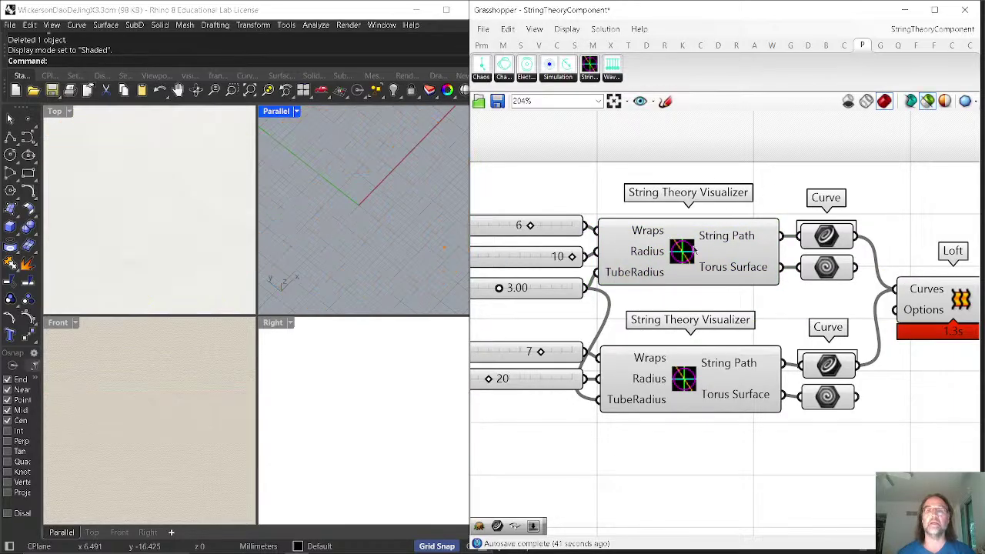
right_click_drag(378, 182, 380, 171)
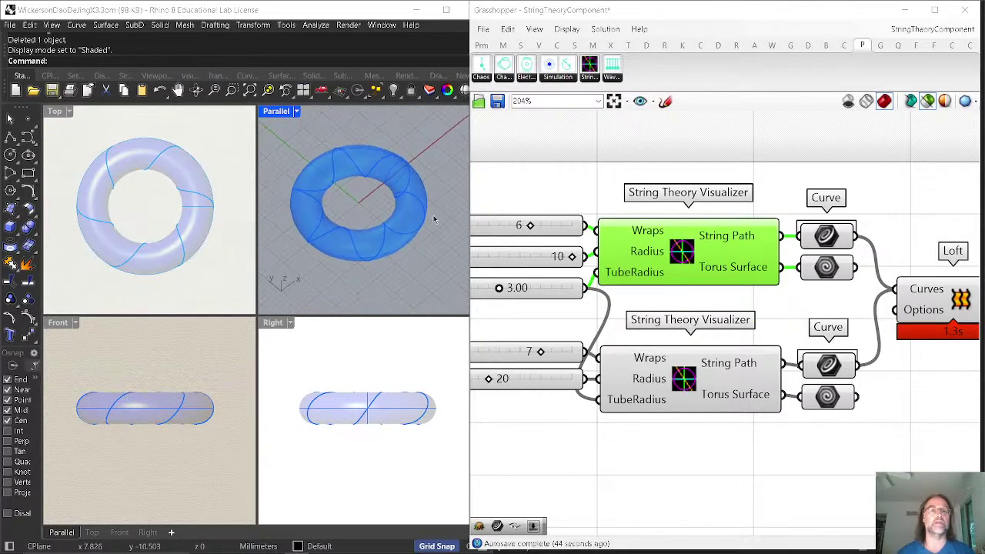
mouse_move(530, 265)
right_mouse_down()
mouse_move(600, 261)
mouse_move(540, 260)
right_mouse_up()
right_click_drag(339, 228, 323, 240)
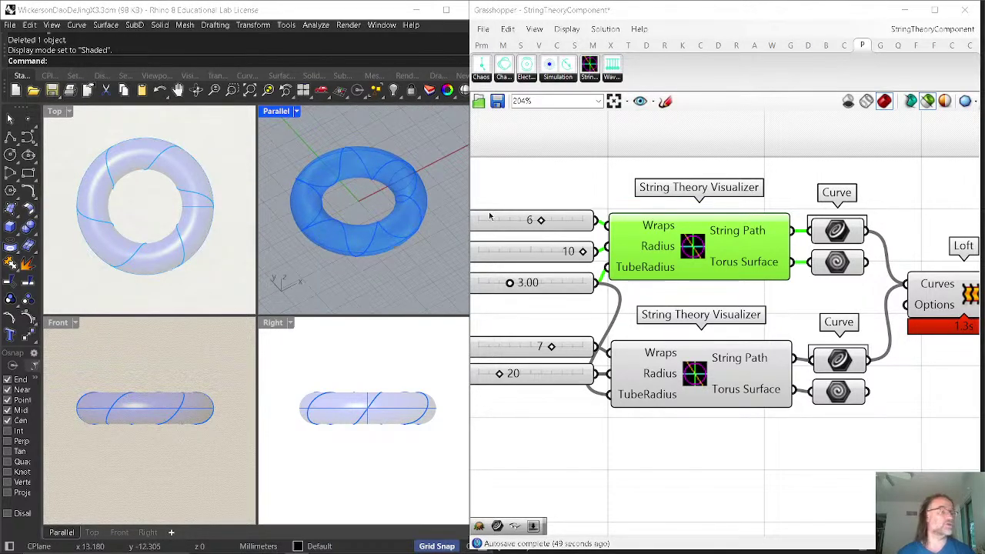
Select the four output parameters and the Loft component in turn to view the lofted surface alone
left_click_drag(870, 437, 802, 187)
left_click(938, 304)
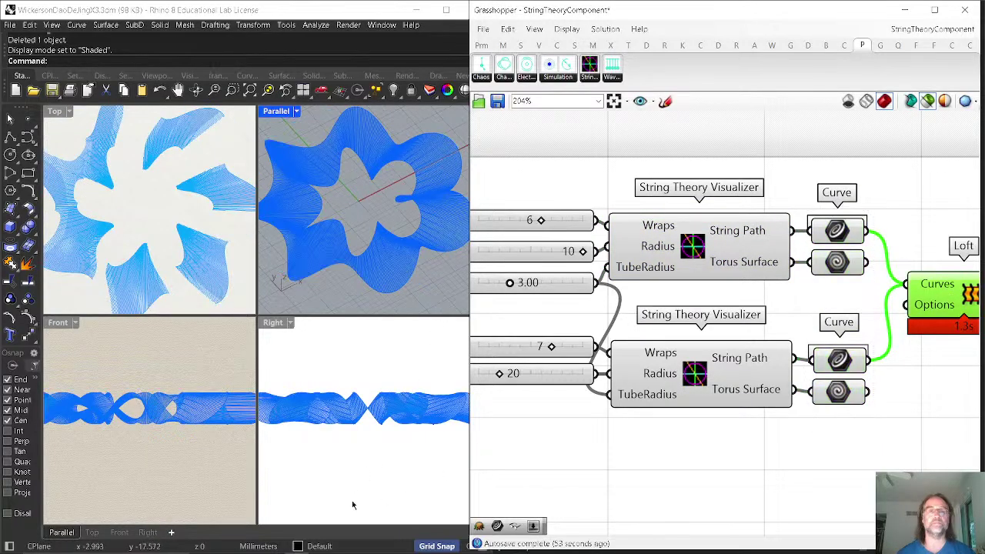